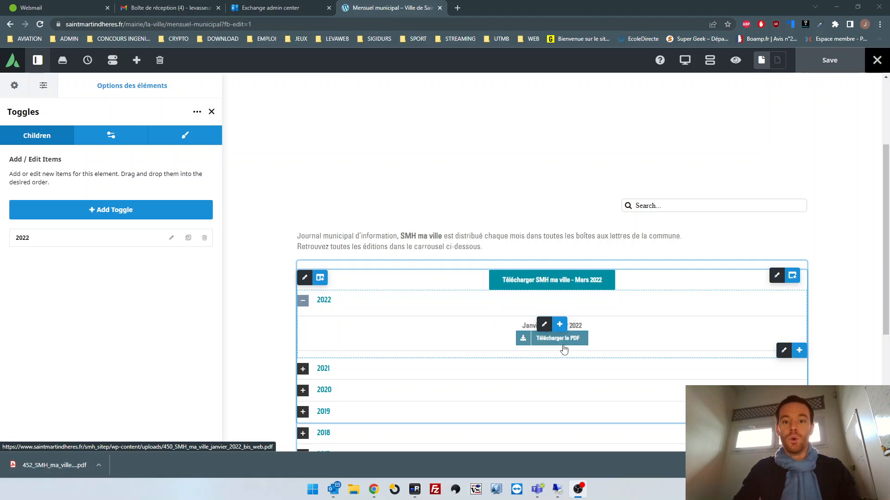
Expand the 2021 toggle and examine how its monthly issues are laid out compared with the 2022 toggle.
drag(521, 341, 583, 339)
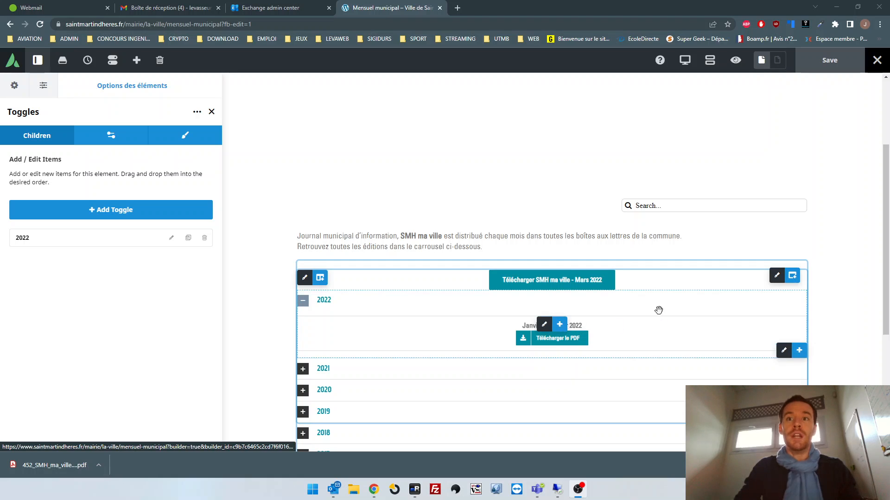
drag(614, 329, 596, 333)
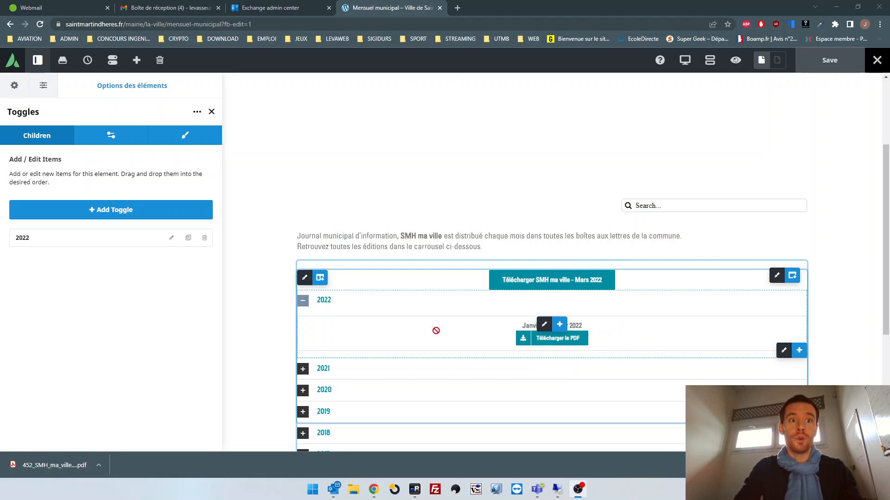
click(304, 370)
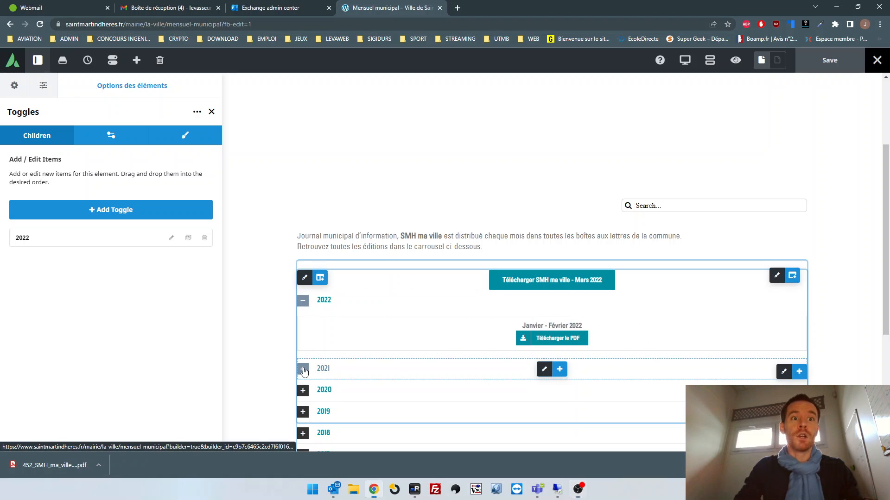
click(329, 371)
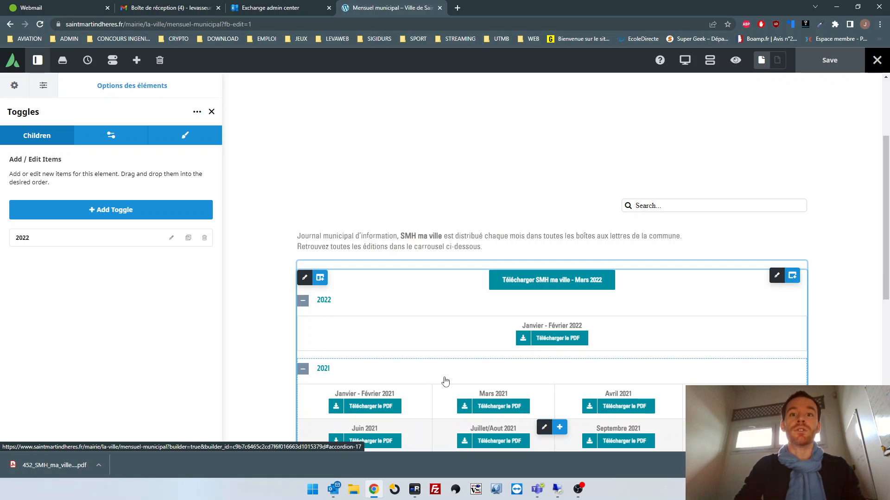
scroll(464, 403, down, 2)
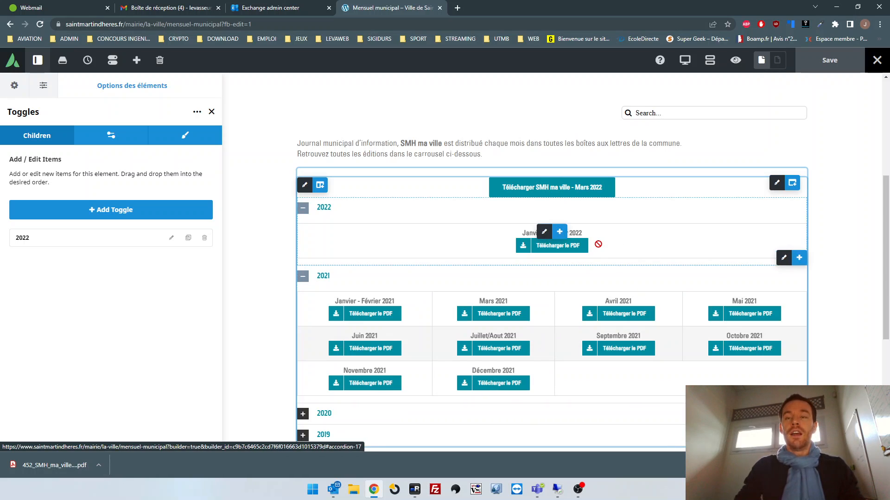
scroll(599, 250, up, 1)
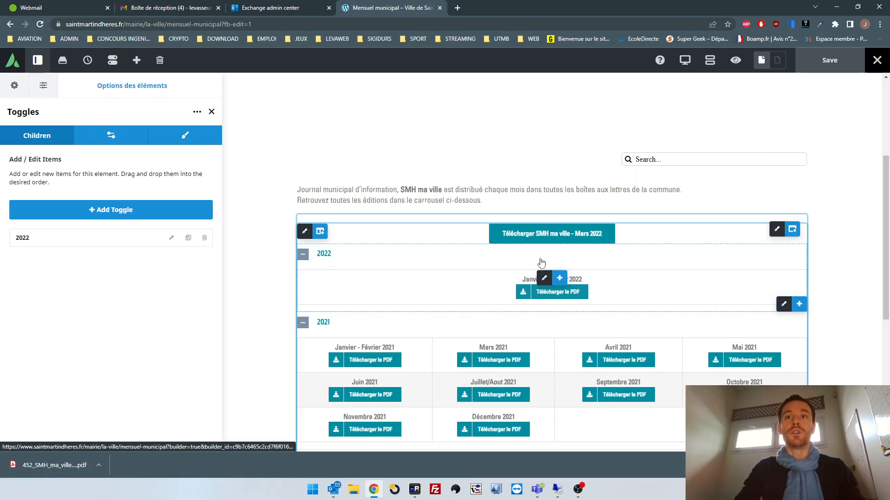
Open the options of the "Télécharger SMH ma ville - Mars 2022" button and copy its URL for reuse.
mouse_move(552, 241)
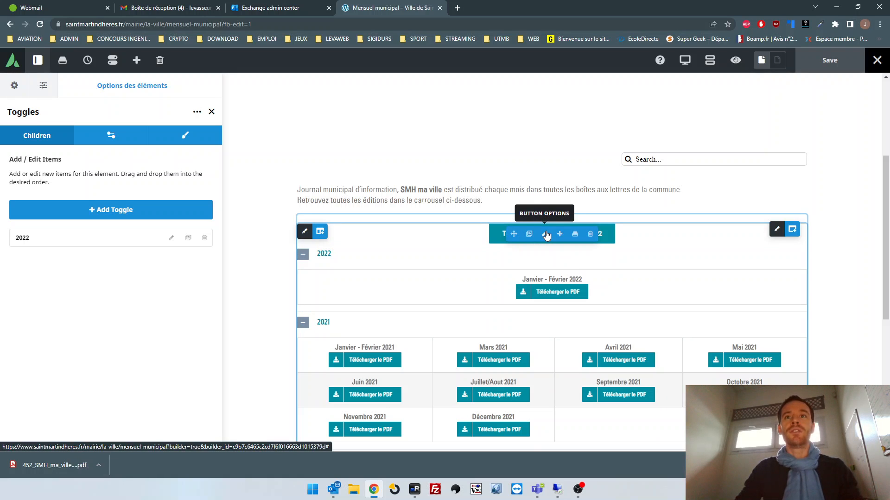
click(545, 234)
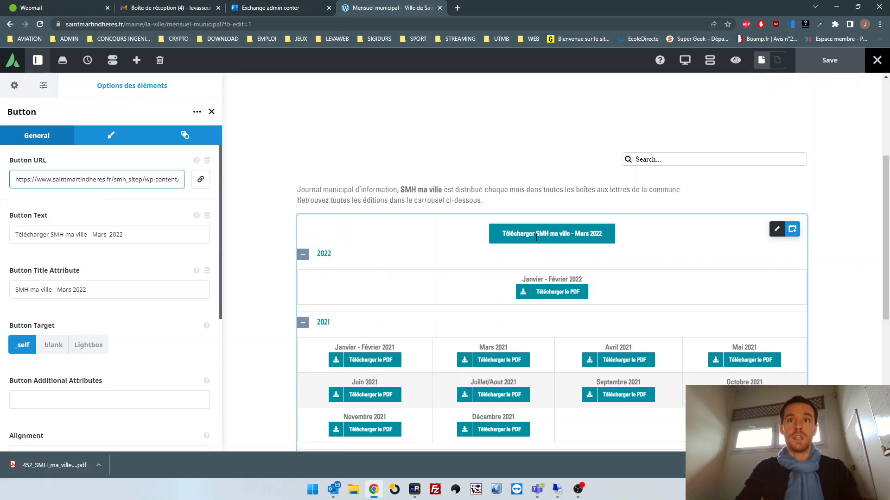
triple_click(81, 183)
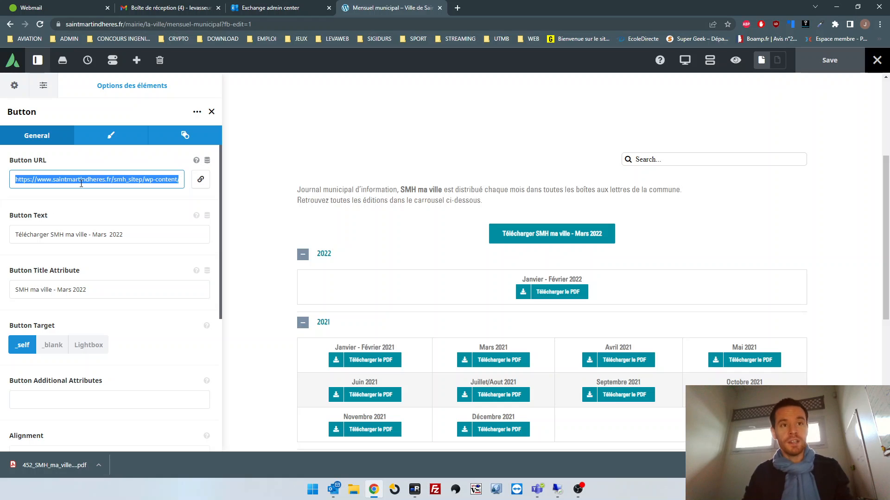
key(alt+Tab)
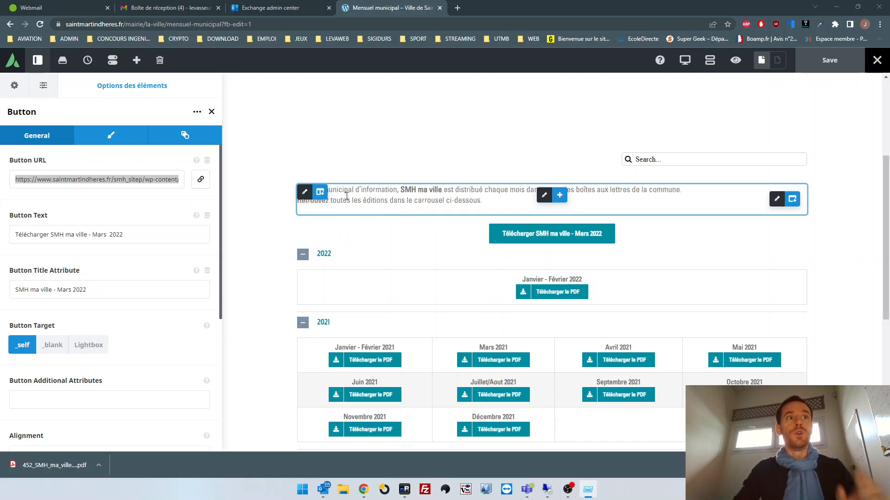
Open the 2022 toggle item for editing and show its toggle content as HTML text.
mouse_move(572, 291)
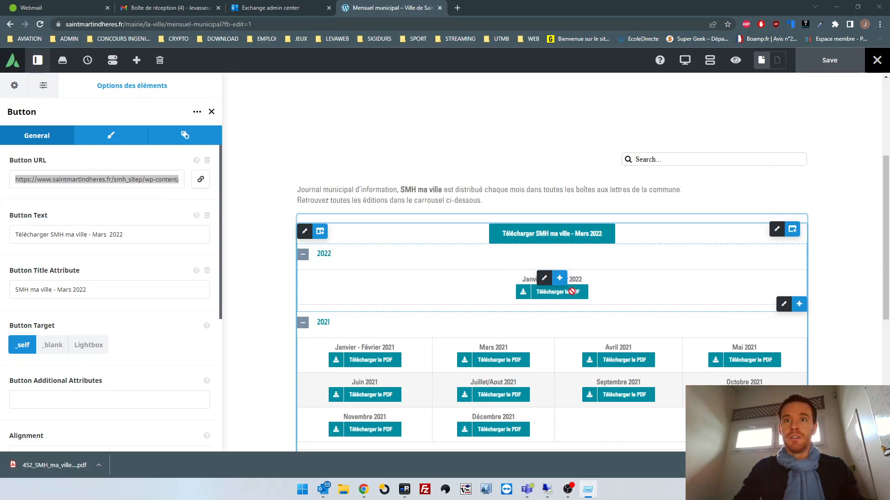
click(545, 281)
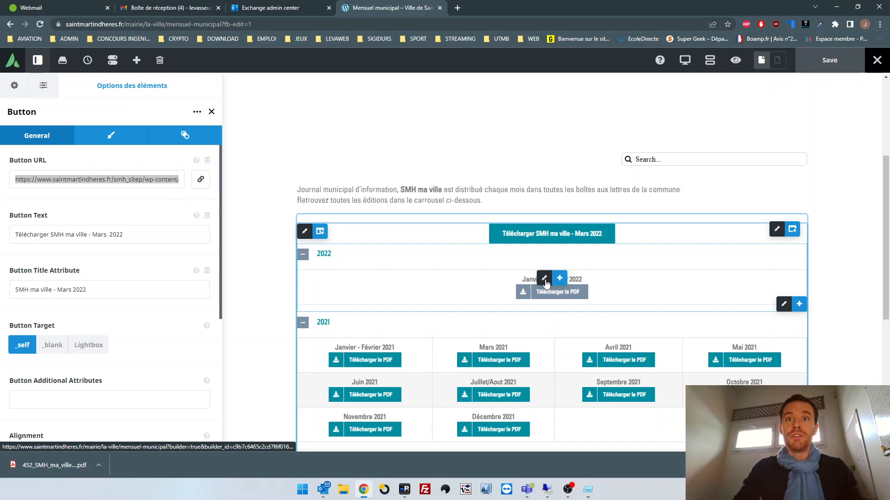
click(359, 270)
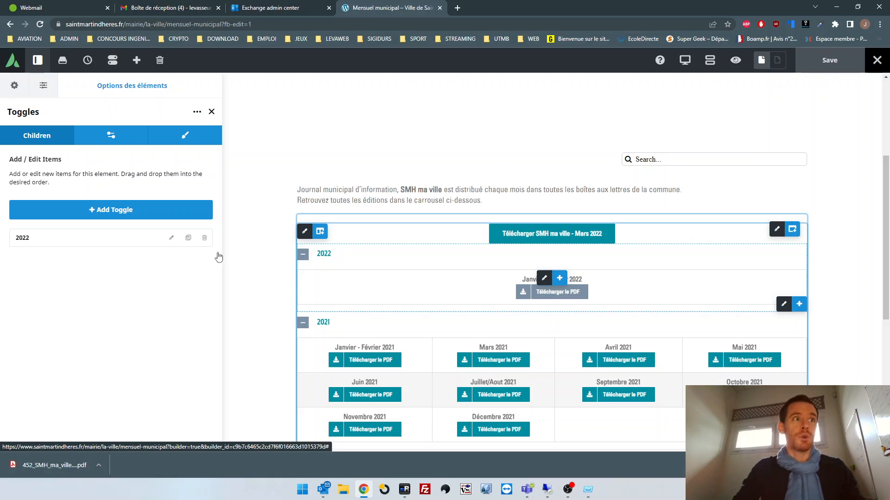
click(171, 238)
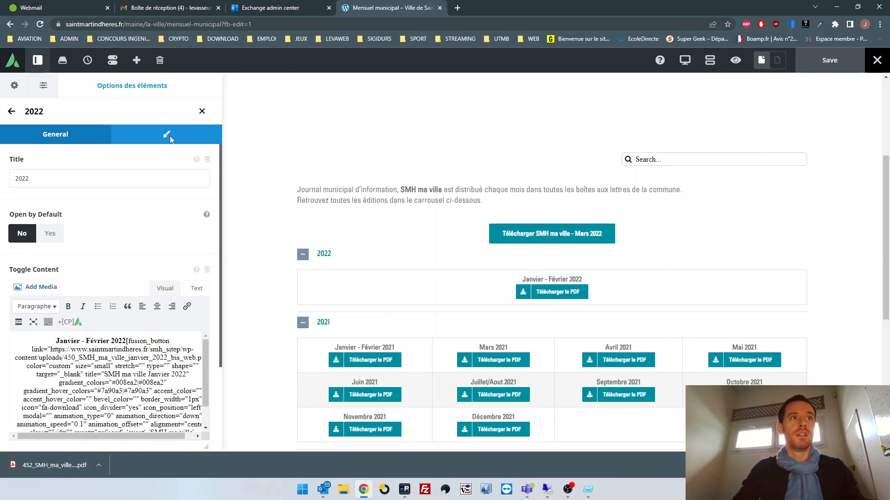
click(197, 289)
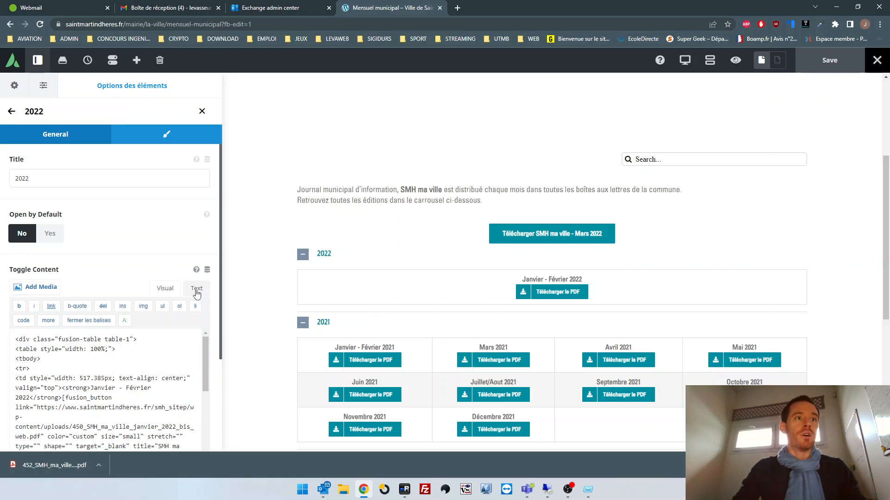
scroll(176, 272, down, 3)
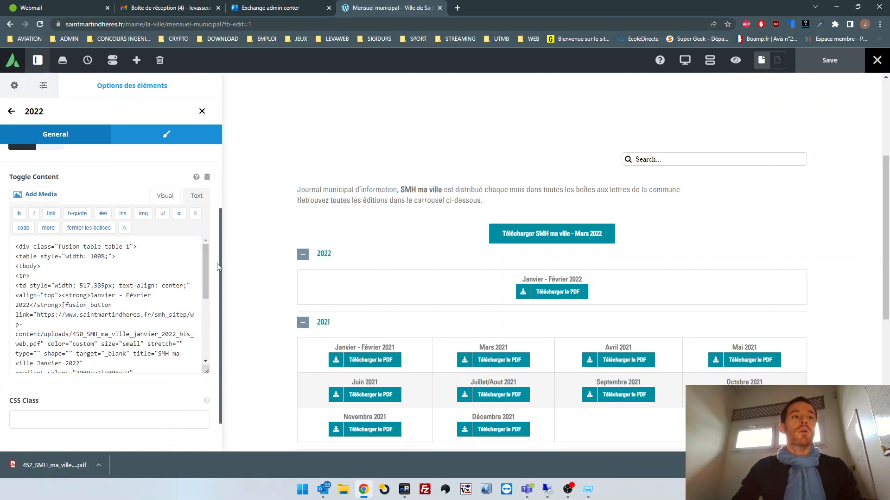
scroll(217, 268, down, 1)
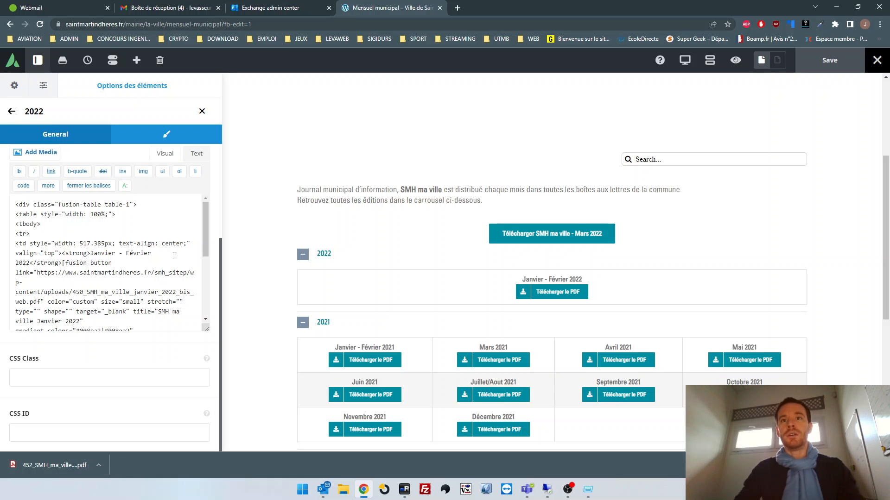
Add an empty line after the closing </td> in the 2022 content and compare with the 2021 toggle's table of issues.
mouse_move(555, 282)
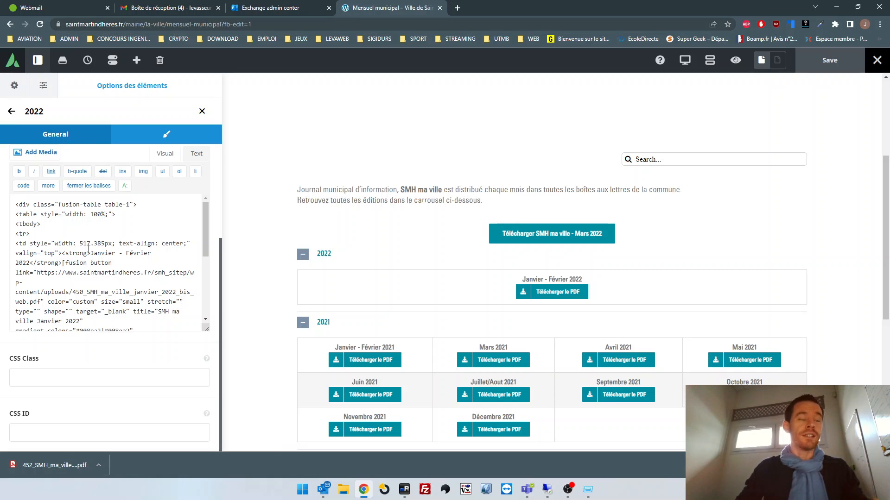
scroll(88, 249, down, 5)
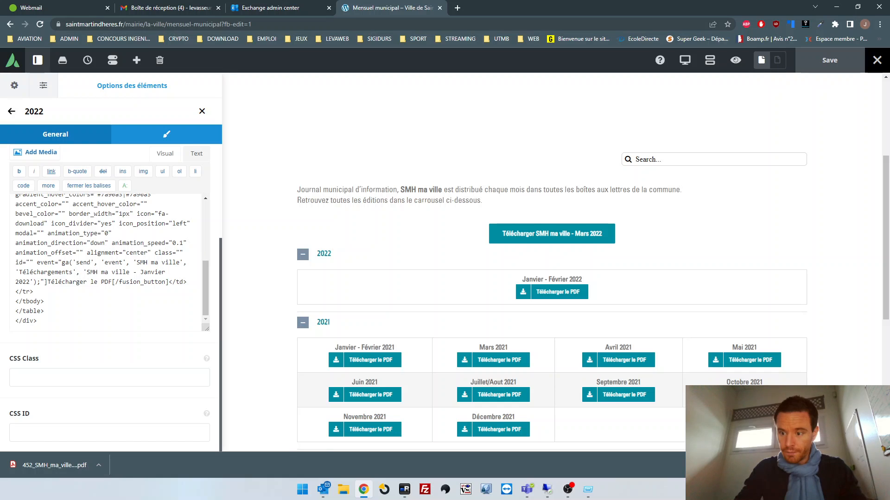
key(Return)
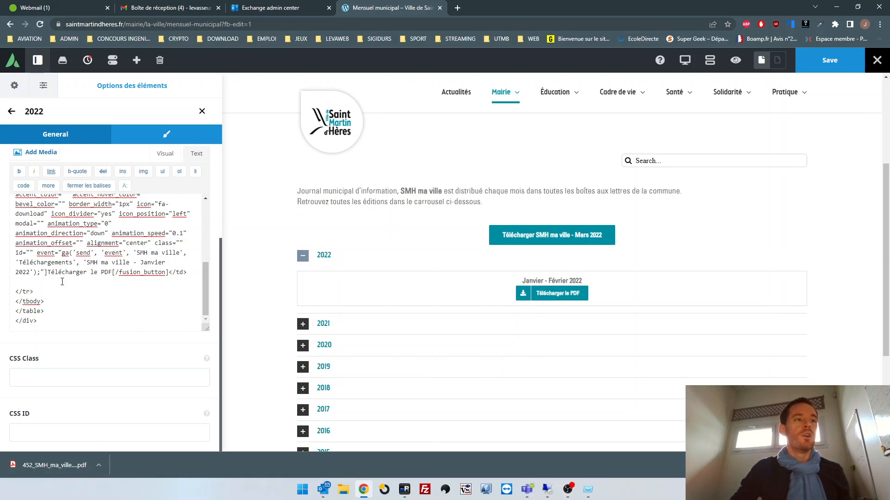
scroll(63, 282, up, 1)
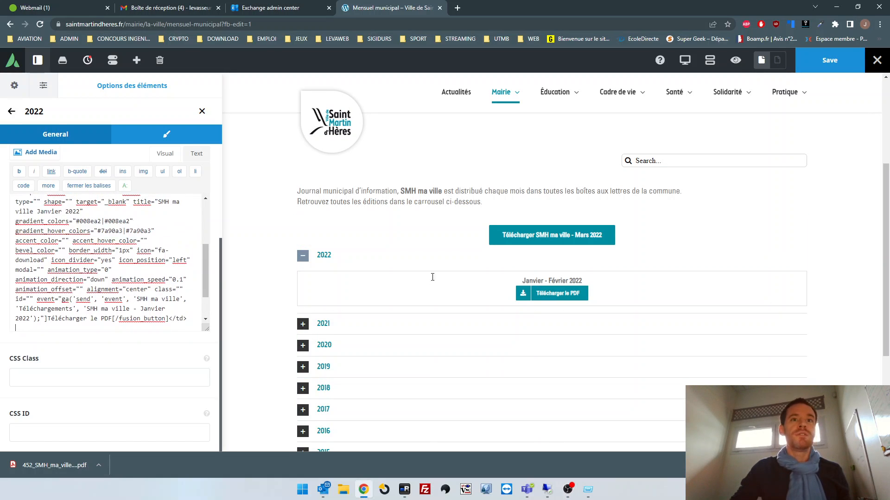
click(304, 325)
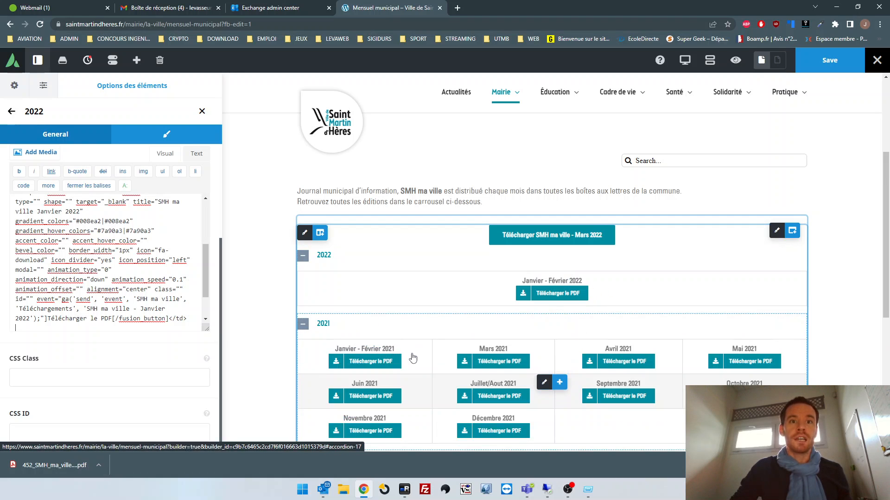
click(304, 320)
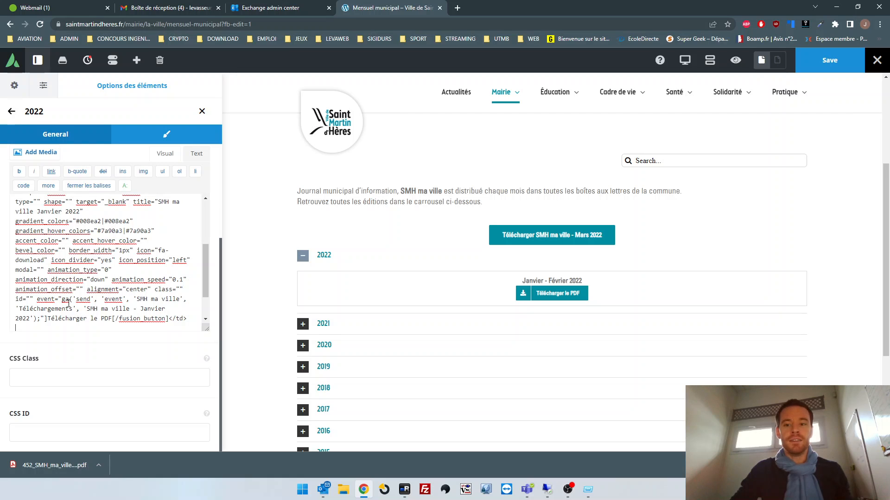
Duplicate the whole "Janvier - Février 2022" <td> block onto the empty line before </tr>.
scroll(69, 304, up, 5)
scroll(43, 254, up, 1)
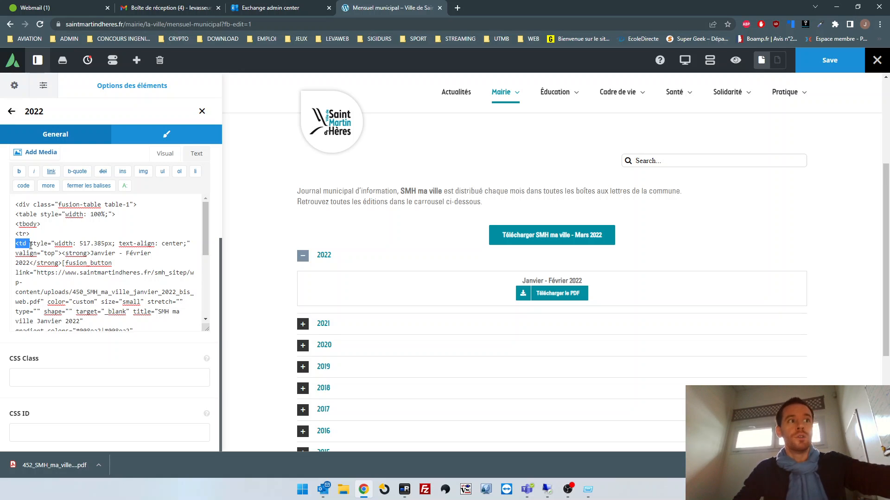
drag(28, 246, 198, 277)
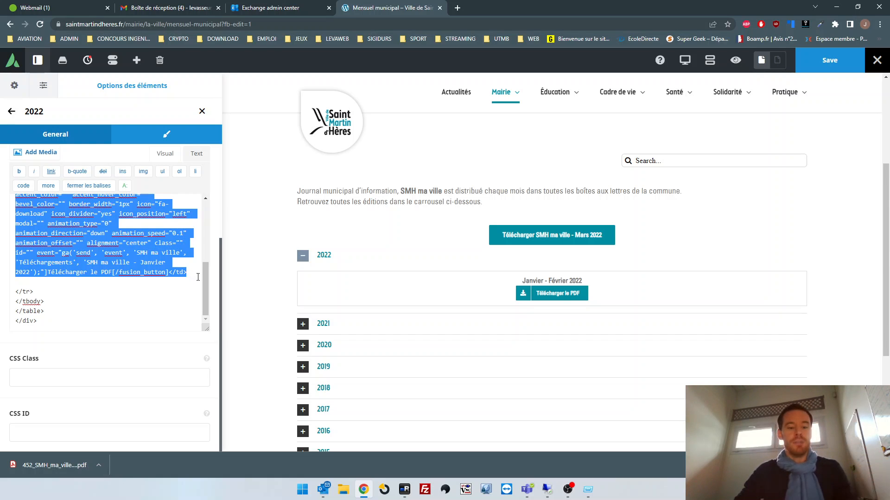
click(28, 282)
Change the heading of the duplicated cell to "Mars 2022" and check it in the expanded 2022 toggle.
scroll(31, 281, up, 1)
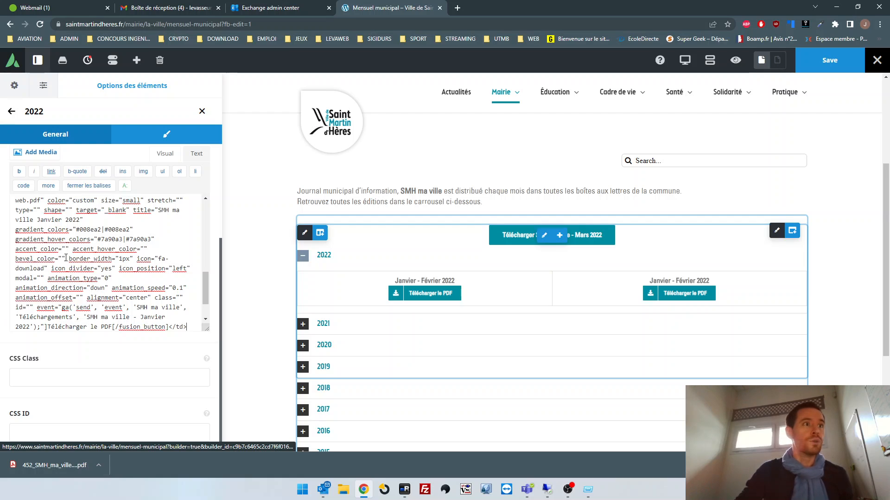
scroll(73, 257, up, 1)
scroll(73, 257, up, 3)
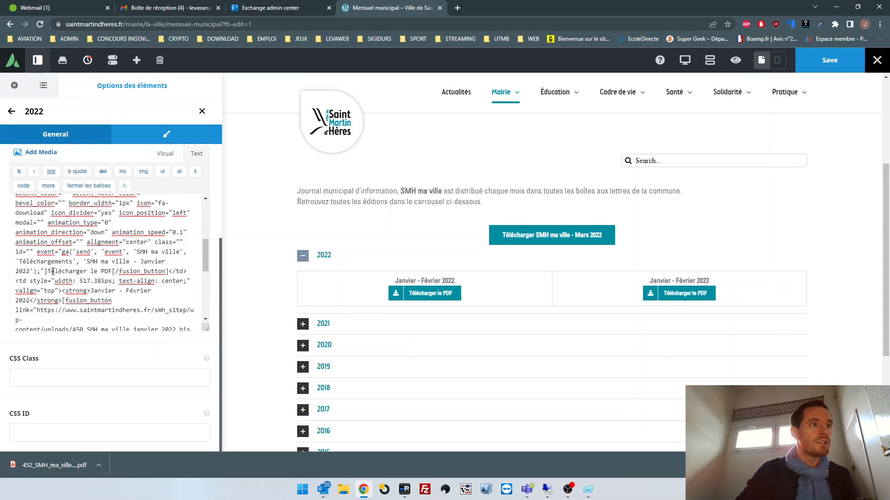
scroll(53, 271, down, 2)
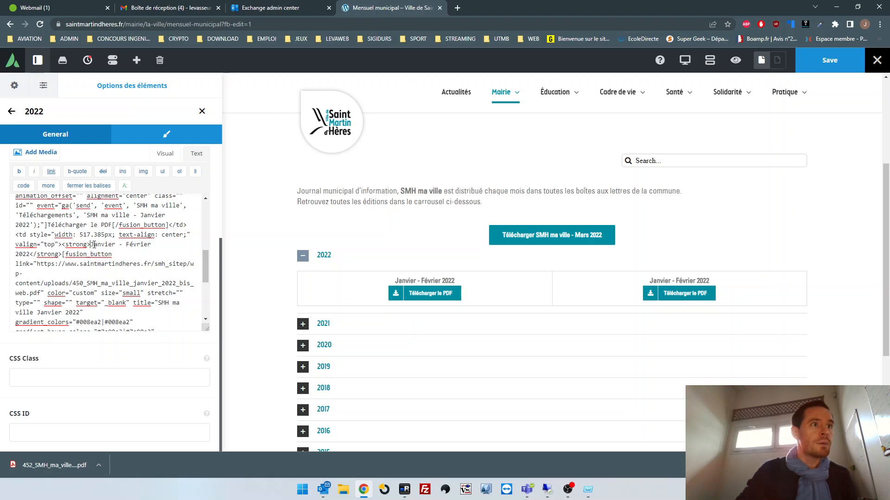
drag(125, 242, 149, 244)
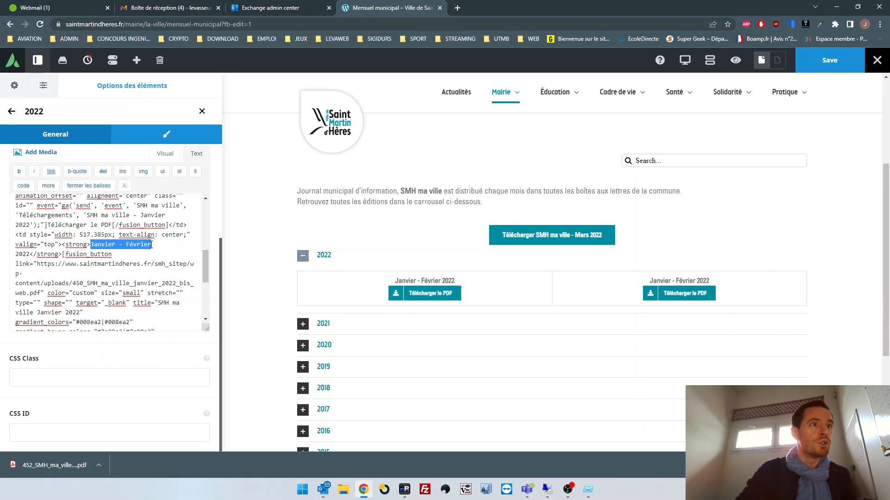
text(Mars 2022</strong>)
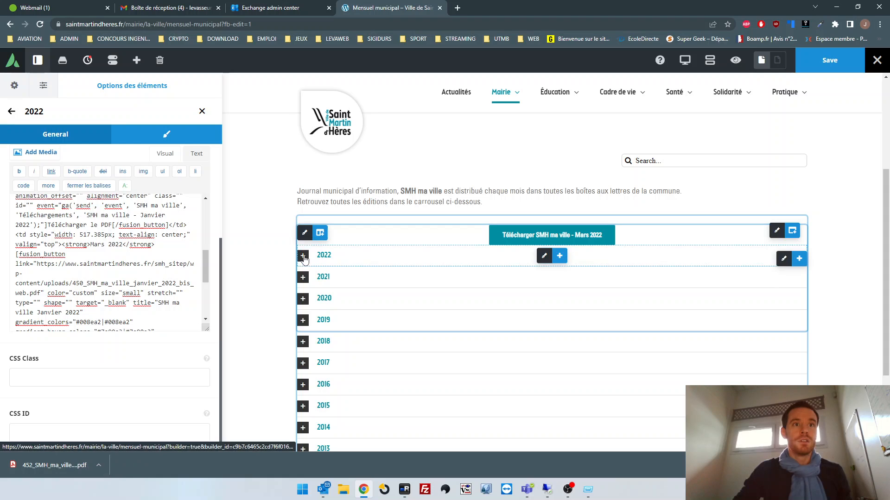
click(324, 256)
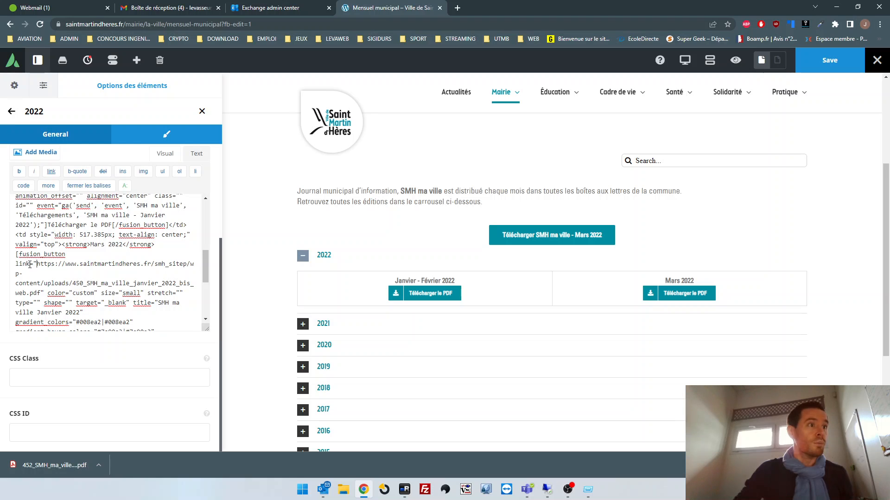
drag(41, 263, 43, 295)
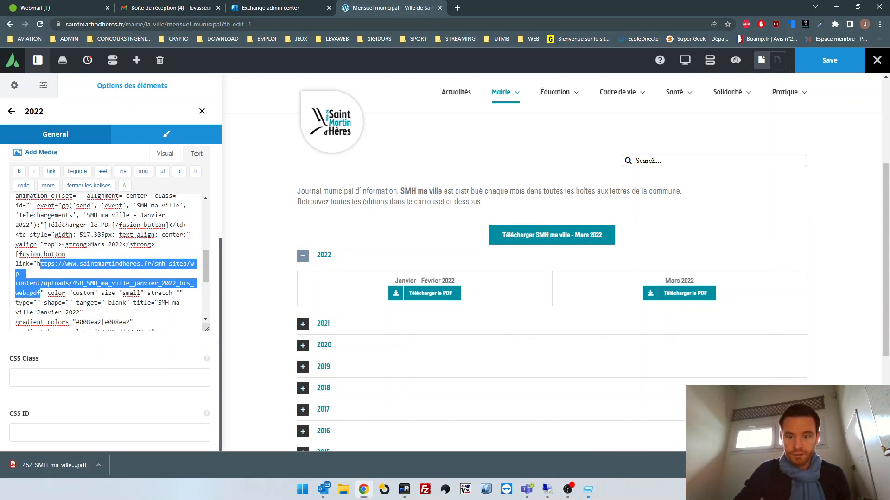
key(alt+Tab)
key(alt+Tab)
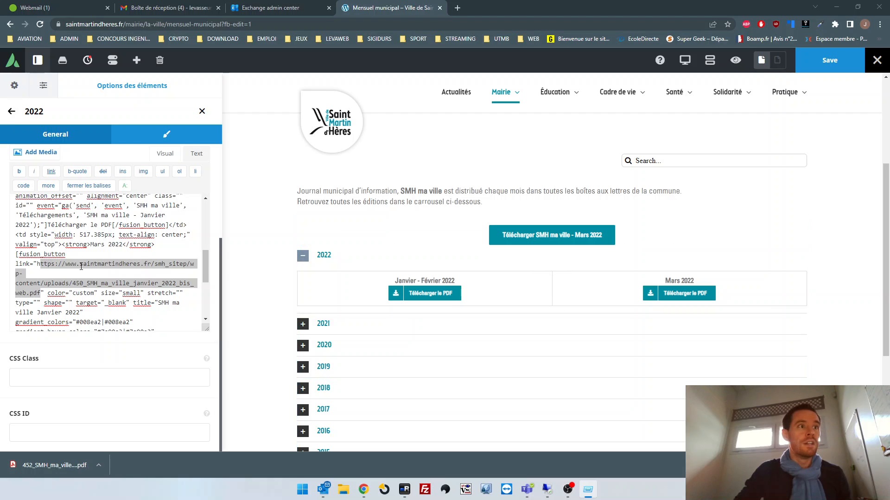
click(79, 263)
drag(47, 265, 44, 292)
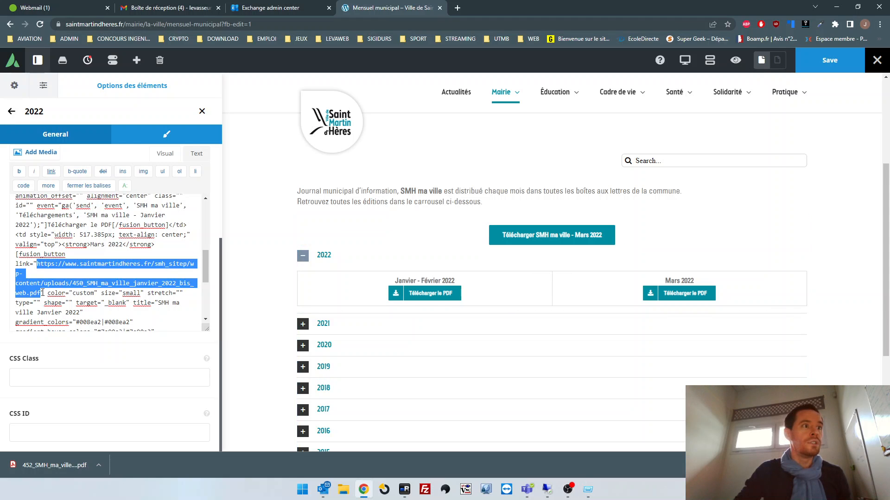
text(https://www.saintmartindheres.fr/smh_sitep/wp-content/uploads/INES-448_SMH_ma_ville_mars_2022_web.pdf)
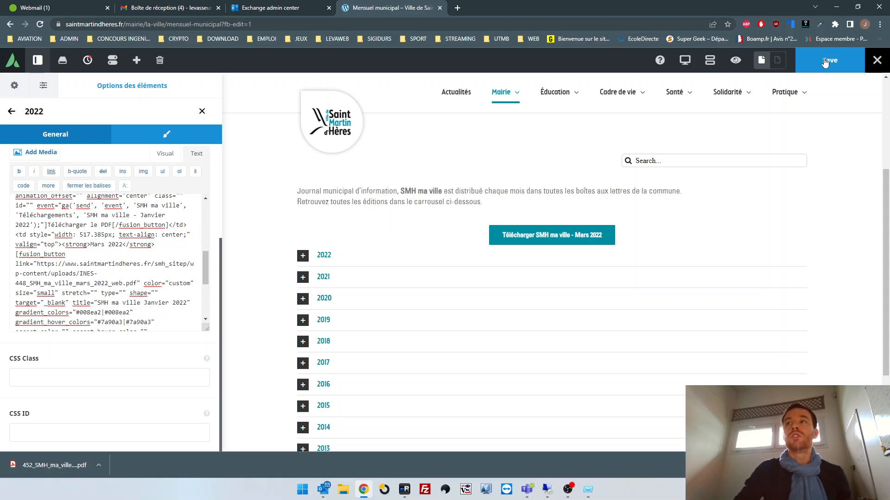
click(824, 63)
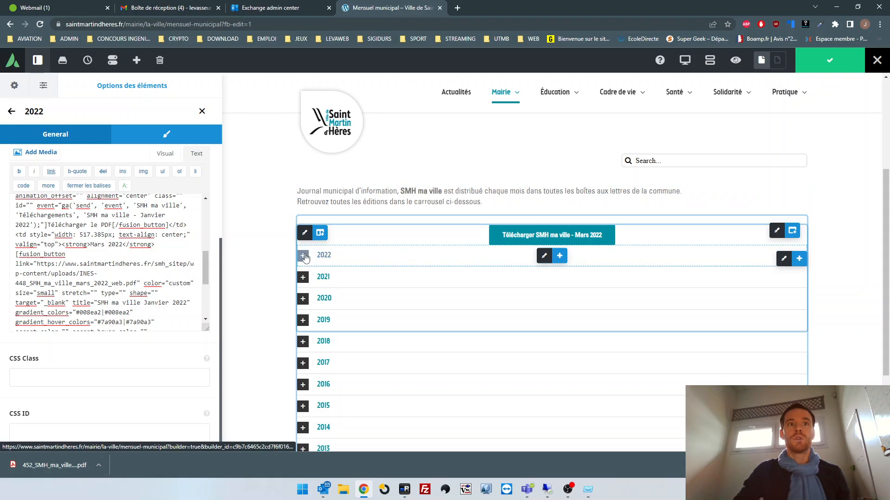
click(303, 255)
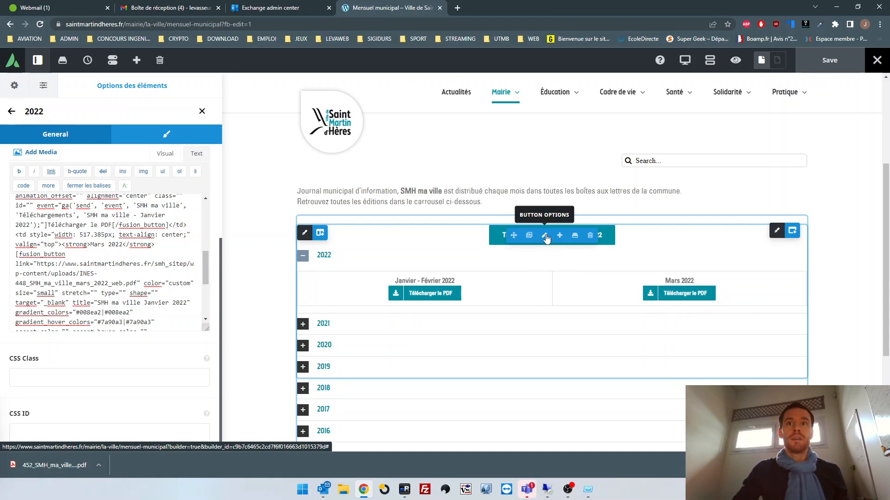
Delete the standalone "Télécharger SMH ma ville - Mars 2022" button above the toggles and save the page.
click(545, 237)
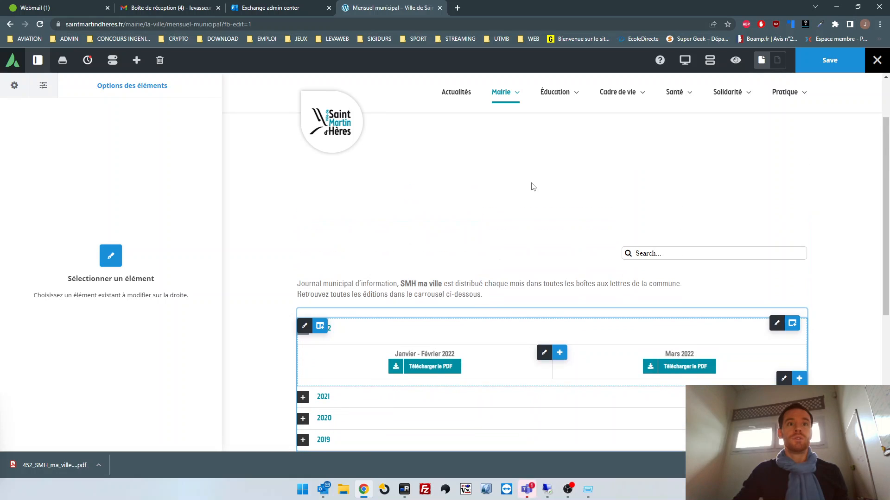
click(828, 62)
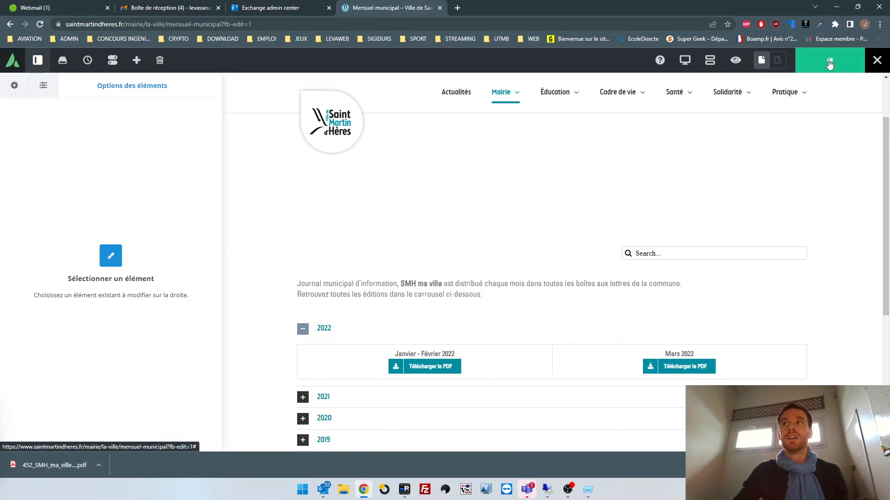